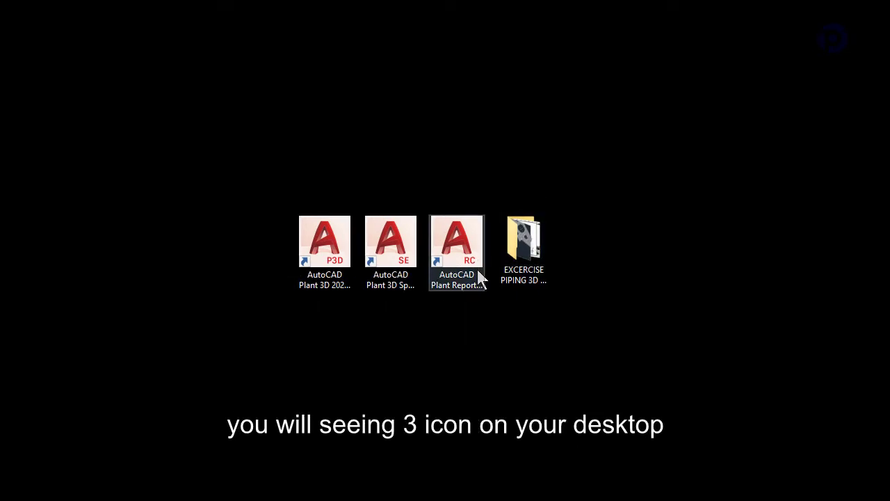
- Launch AutoCAD Plant 3D 2020 from its desktop shortcut
click(336, 284)
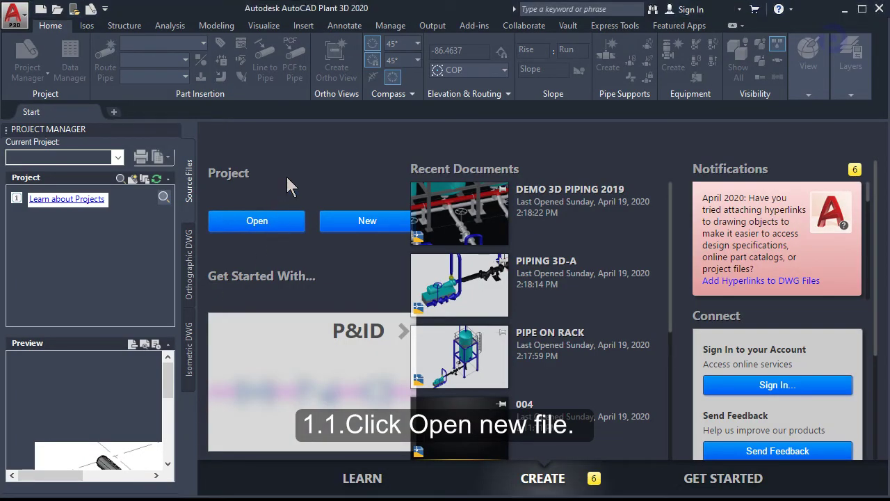
- Start a new blank drawing and turn on display of Layout and Model tabs in Options
click(43, 13)
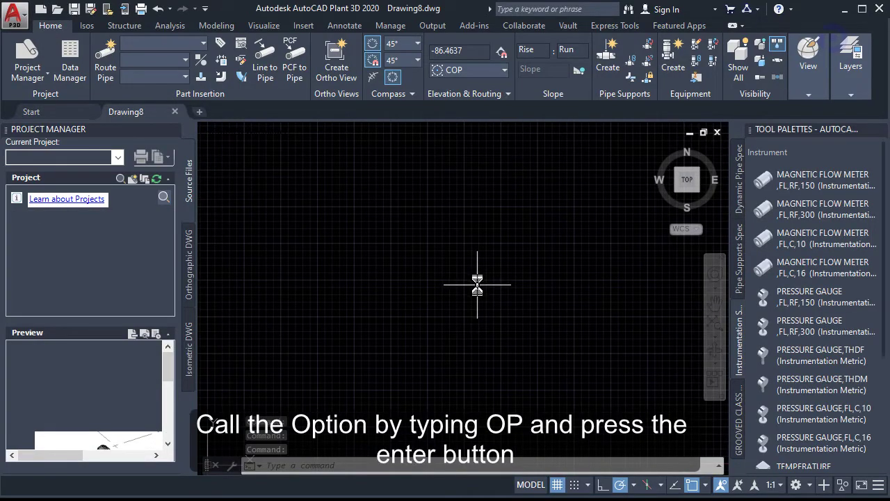
text(OP)
key(Return)
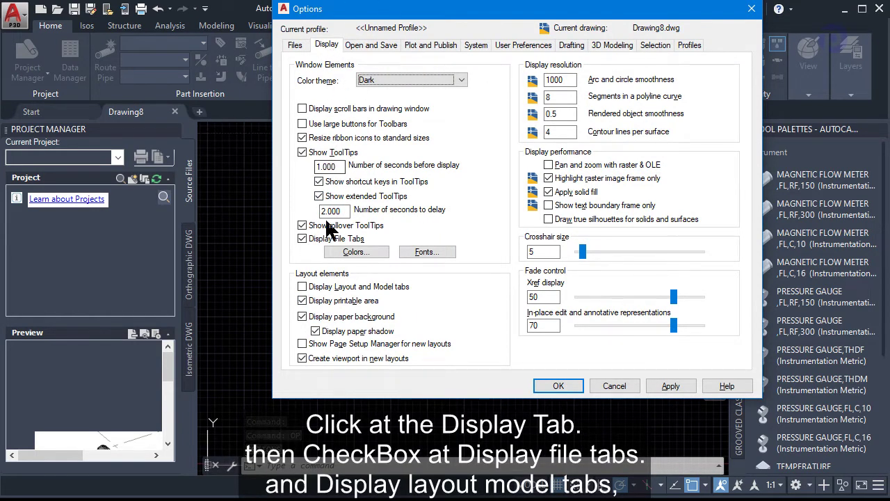
click(329, 285)
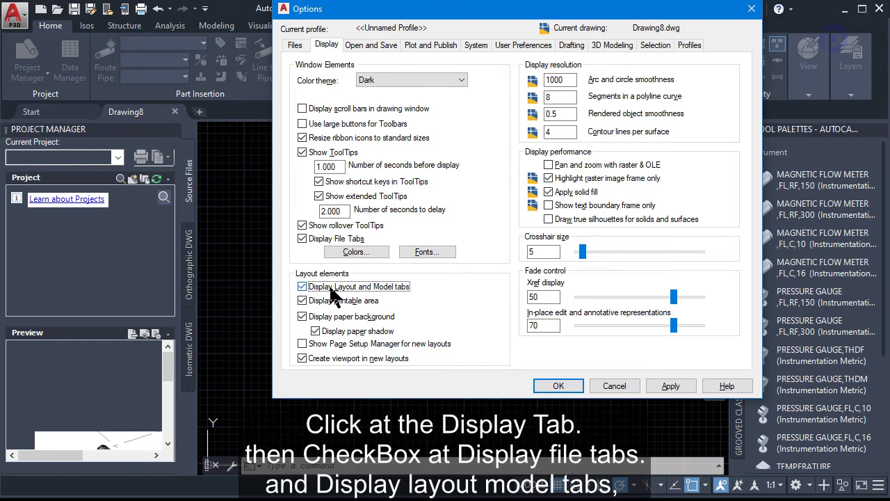
click(559, 387)
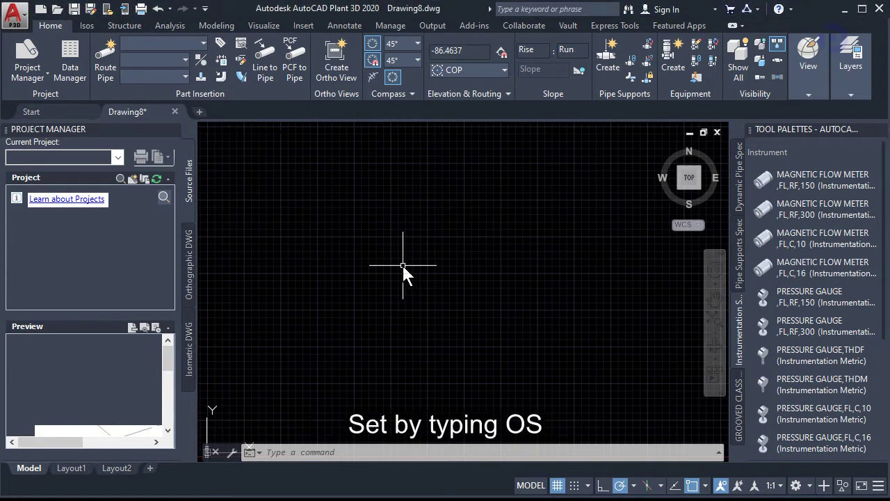
- Enable all object snap modes except Extension, Insertion, Apparent intersection and Parallel
text(OS)
key(Return)
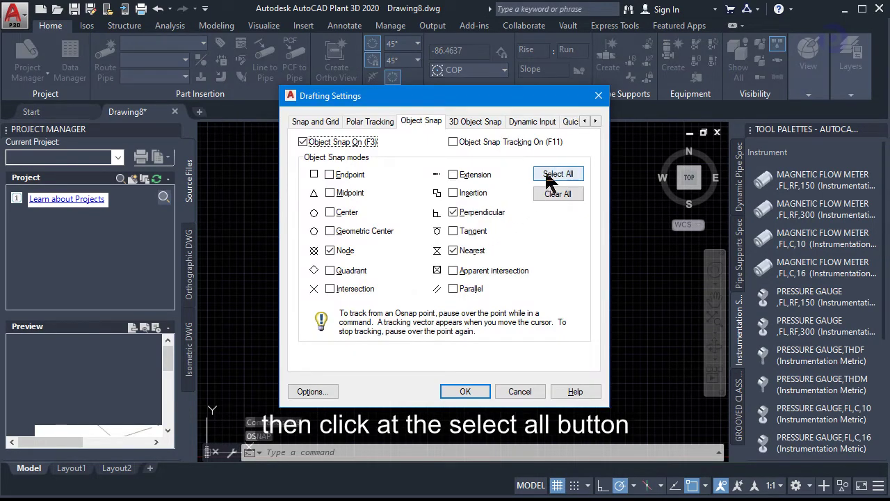
click(553, 174)
click(475, 175)
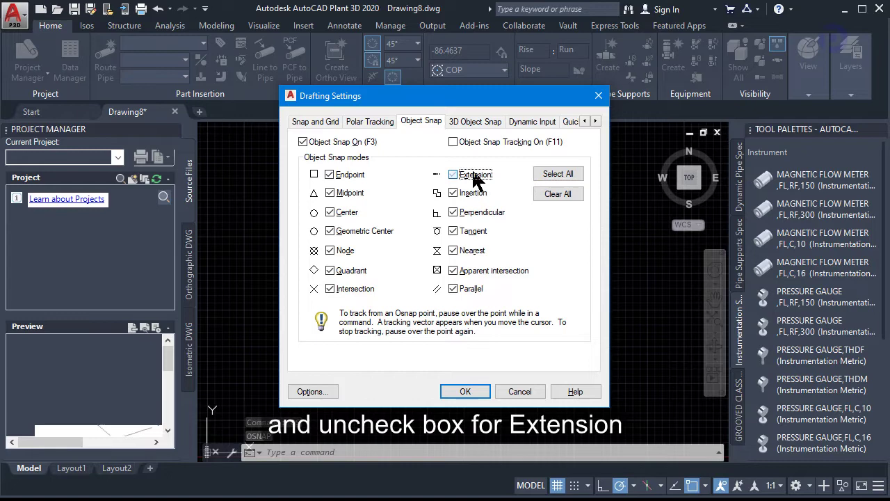
click(473, 193)
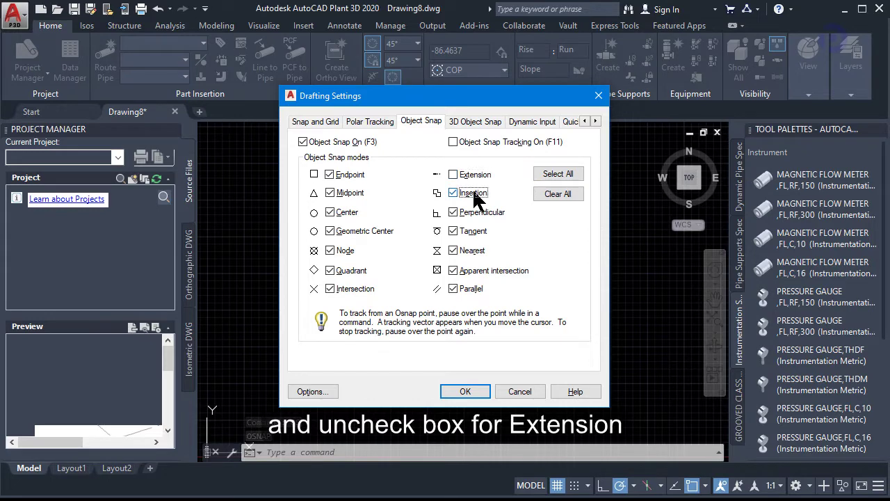
click(467, 274)
click(469, 291)
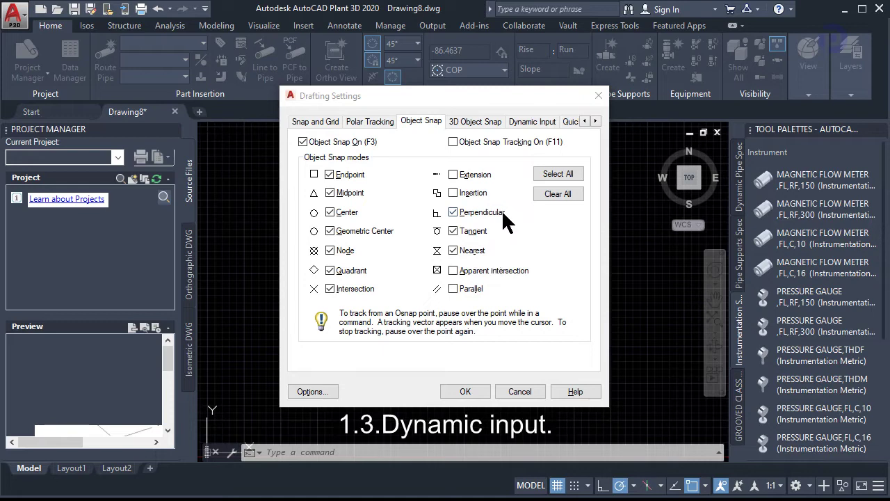
- Keep pointer and dimension input enabled under Dynamic Input and close Drafting Settings
click(528, 123)
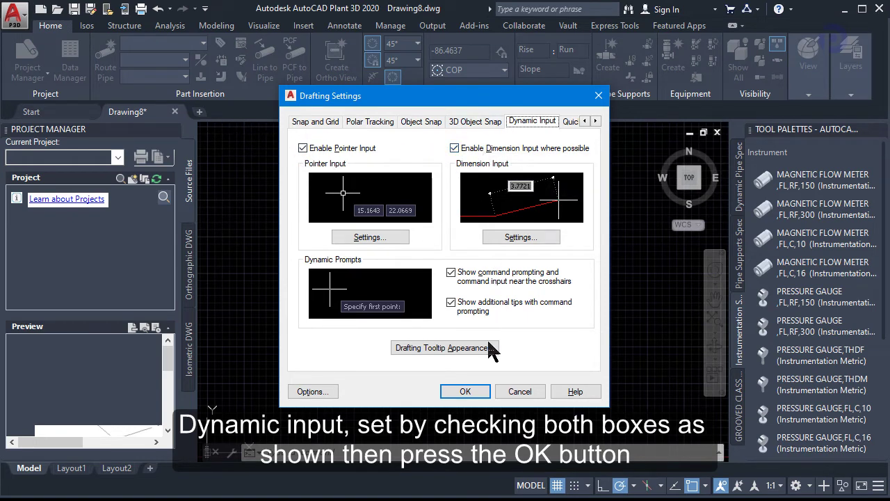
click(465, 392)
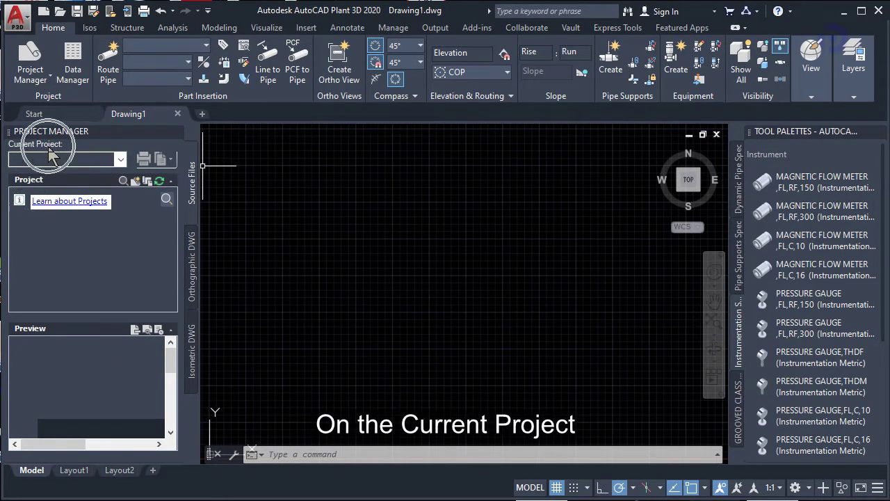
- Choose New Project from the Project Manager's project list to start the setup wizard
click(121, 160)
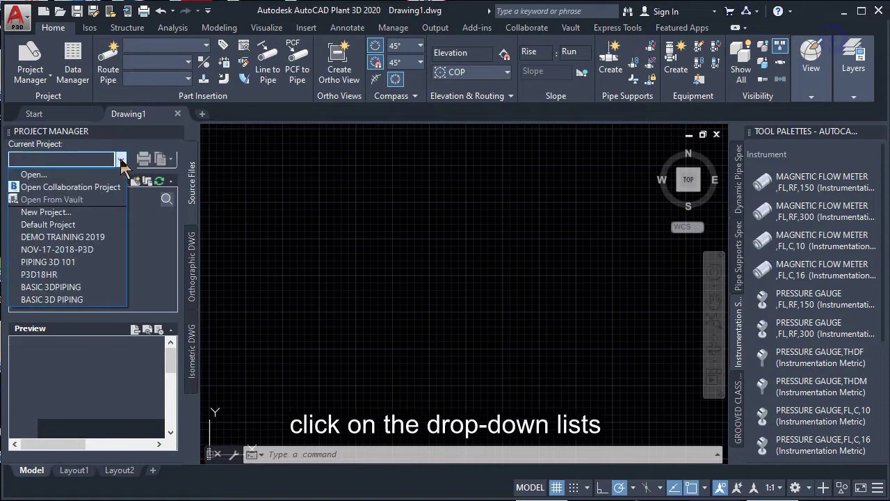
click(85, 212)
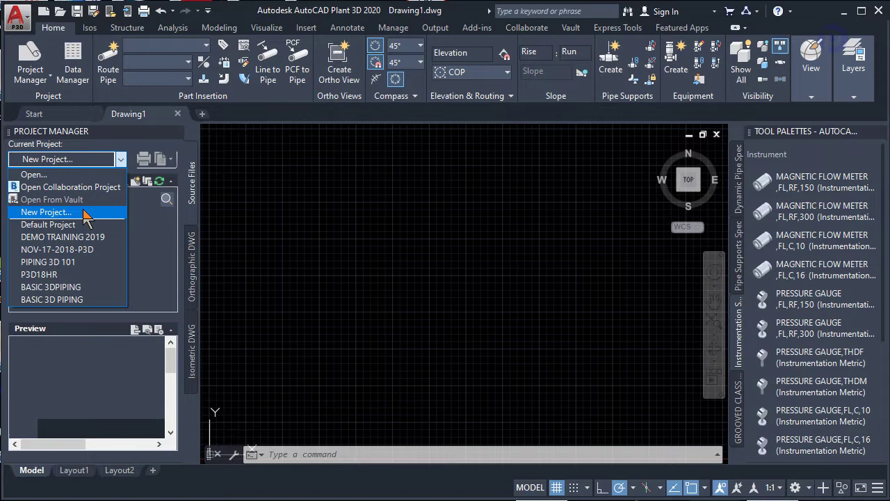
click(85, 215)
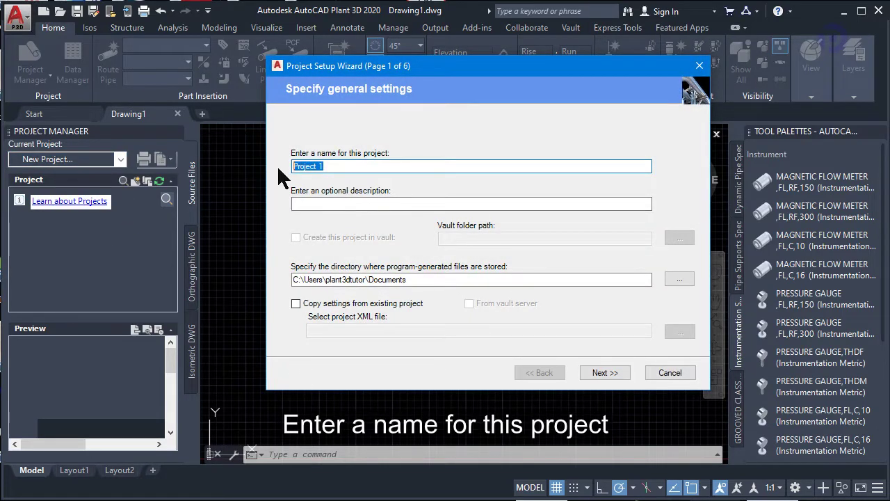
- Name the project '103 Basic 3D Piping' and store it in the Desktop folder
text(103 Basic 3D Piping)
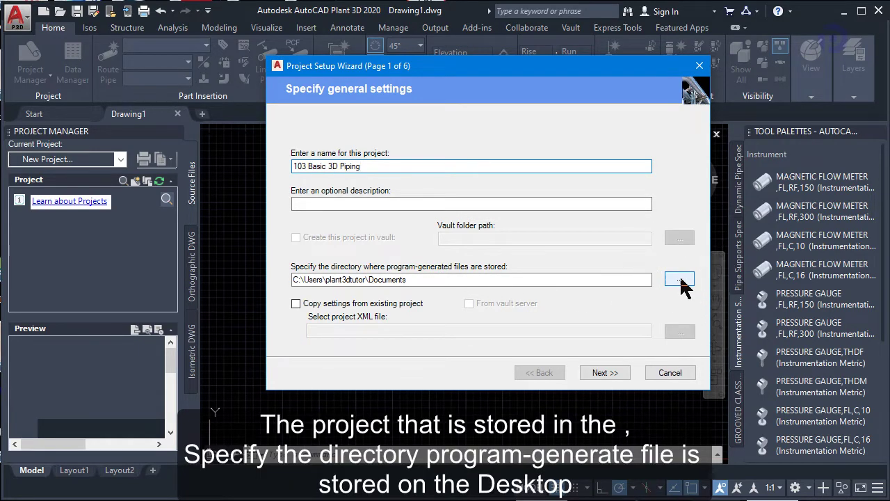
click(679, 278)
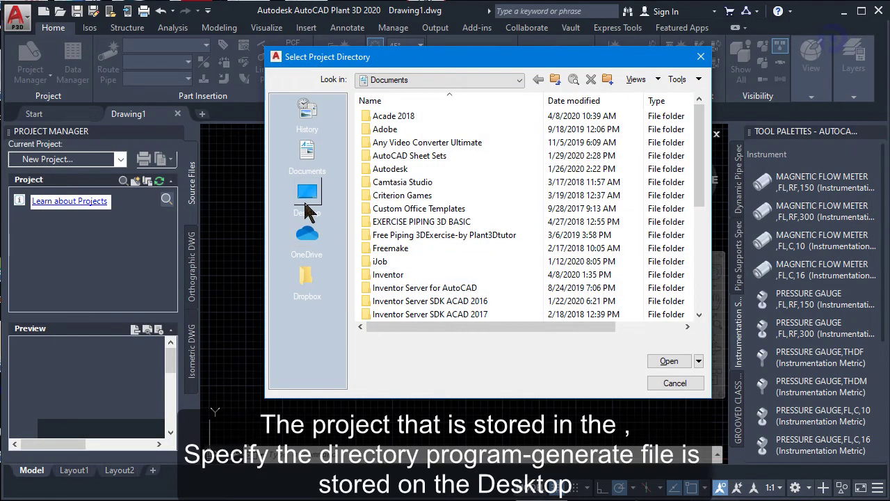
click(307, 207)
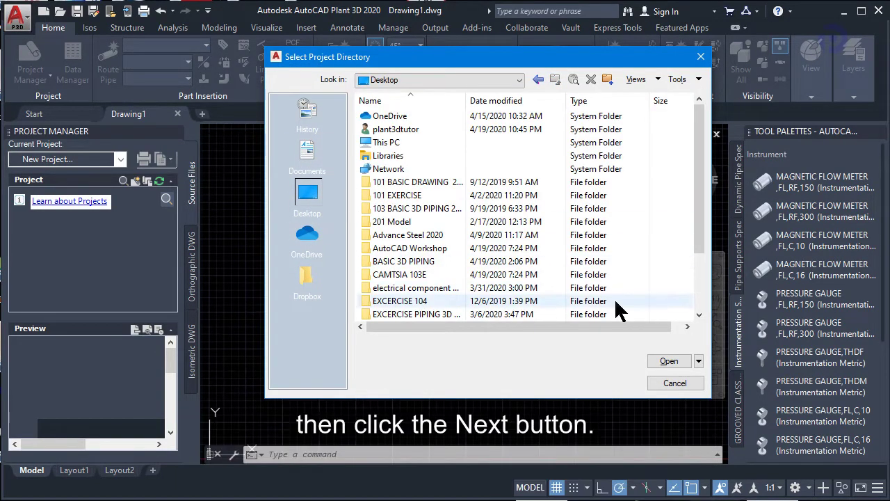
click(661, 416)
click(614, 376)
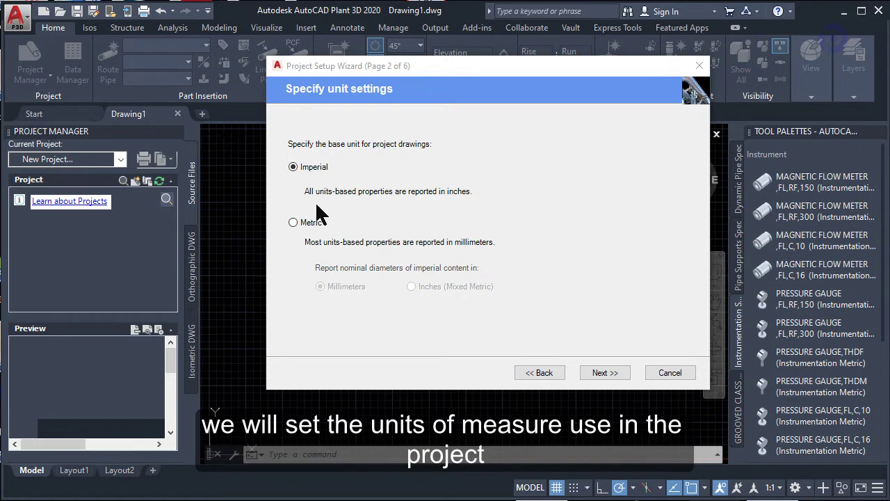
- Choose Metric units with nominal diameters in inches (Mixed Metric)
click(310, 224)
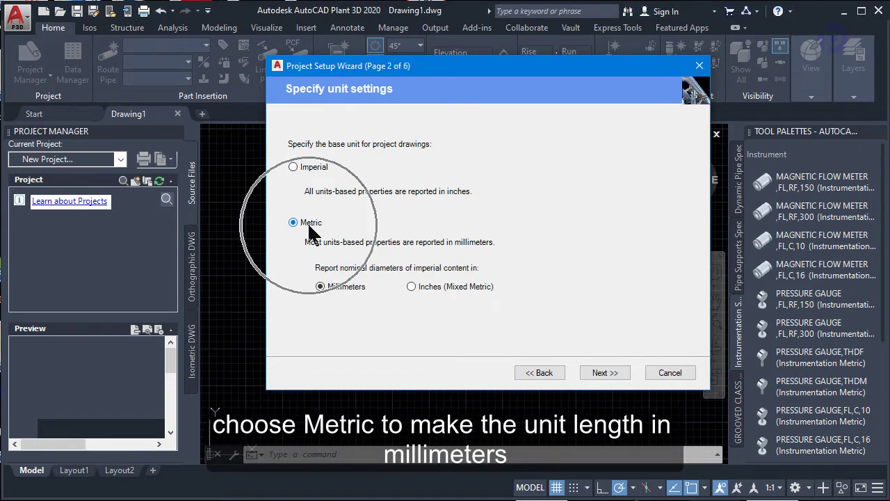
click(412, 287)
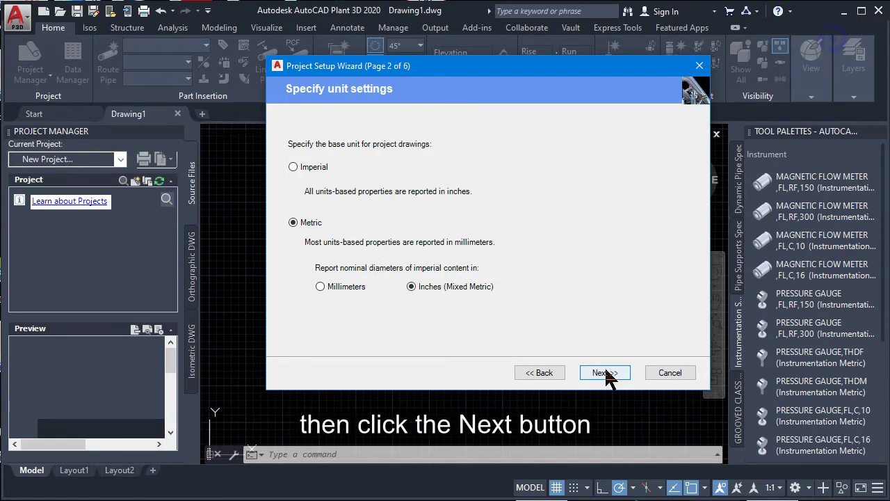
click(605, 373)
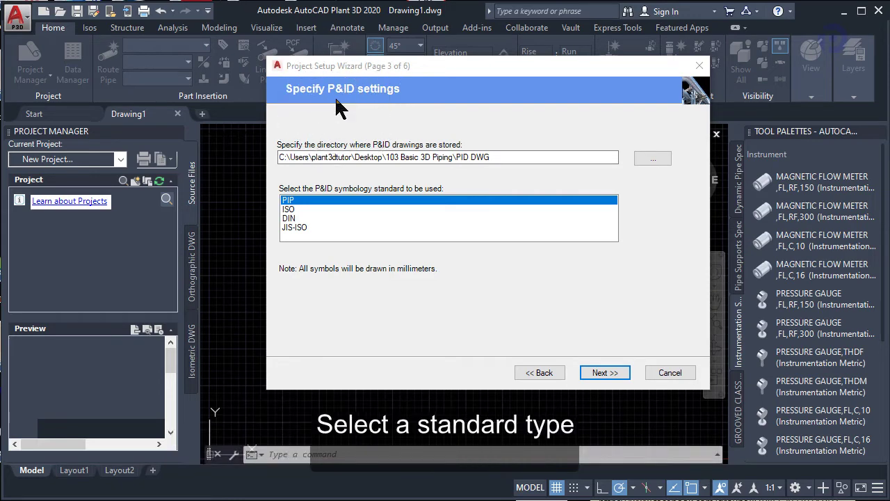
- Keep PIP as the P&ID symbology standard and accept the default Plant 3D directory settings
click(322, 203)
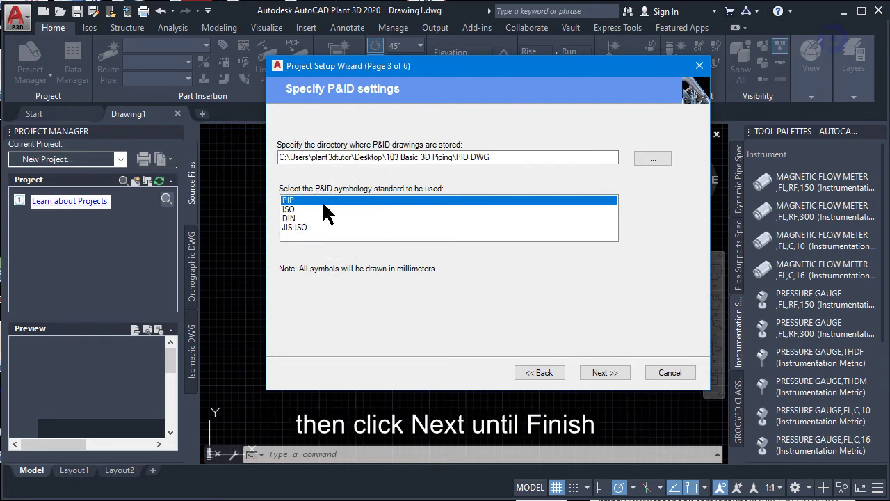
click(595, 375)
click(596, 375)
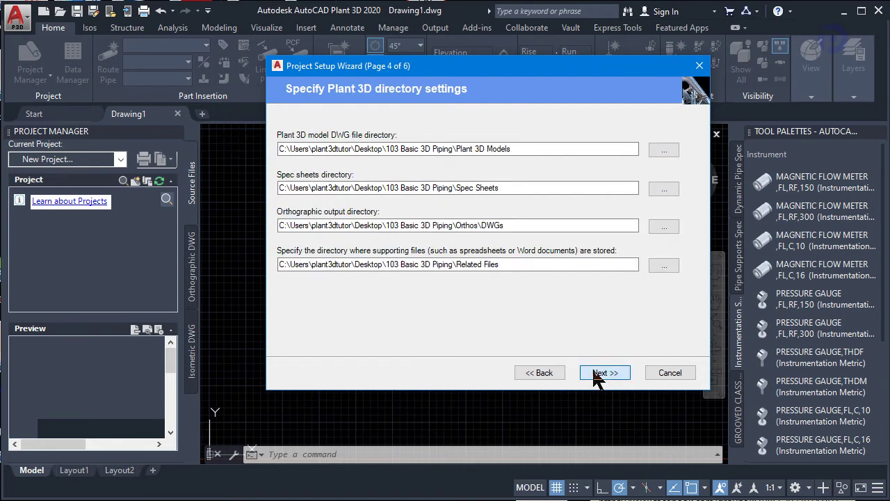